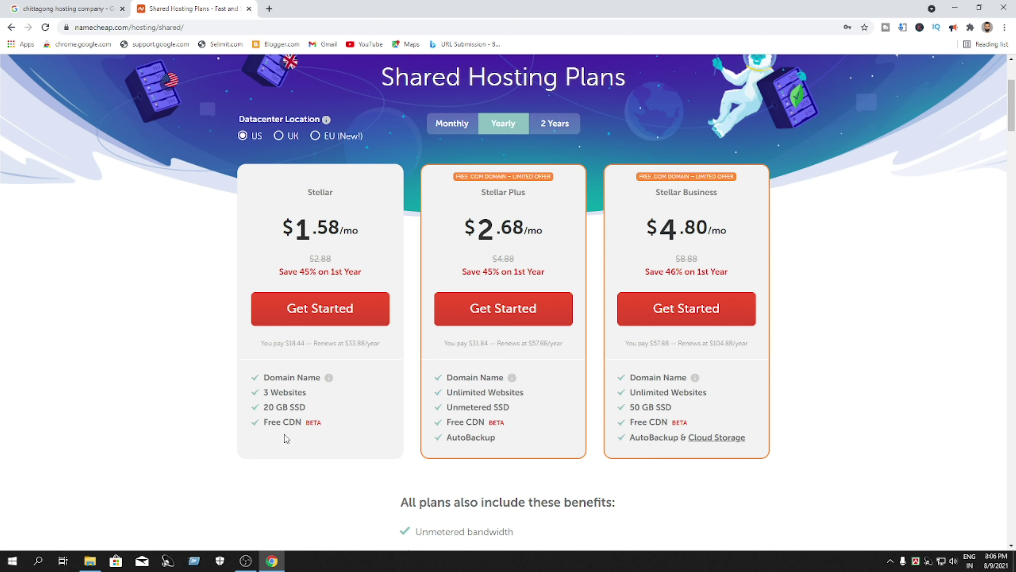
Step: Start an order for the yearly Stellar shared hosting plan and search for the new domain name salimbd
left_click(319, 317)
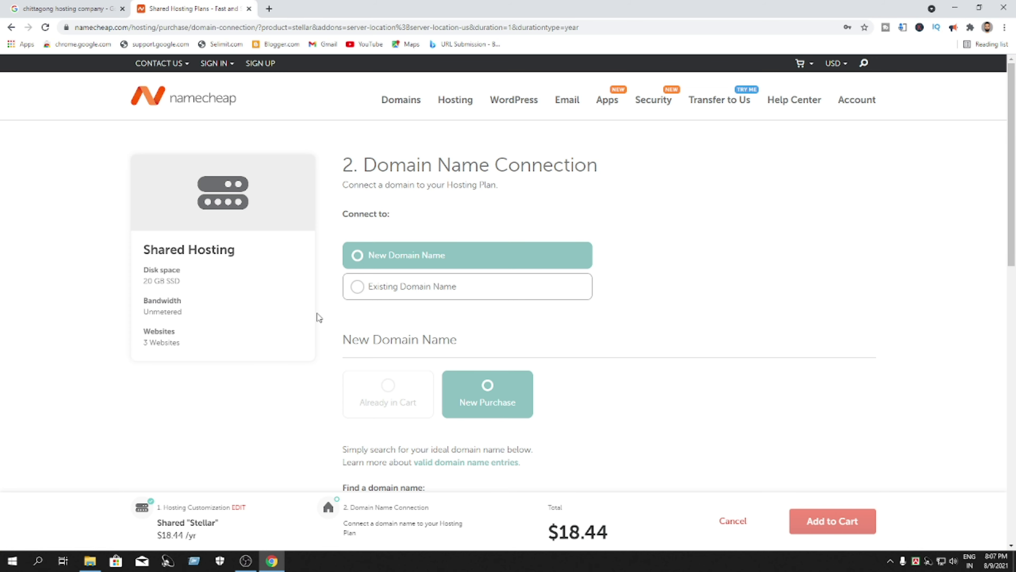
scroll(463, 236, "down", 5)
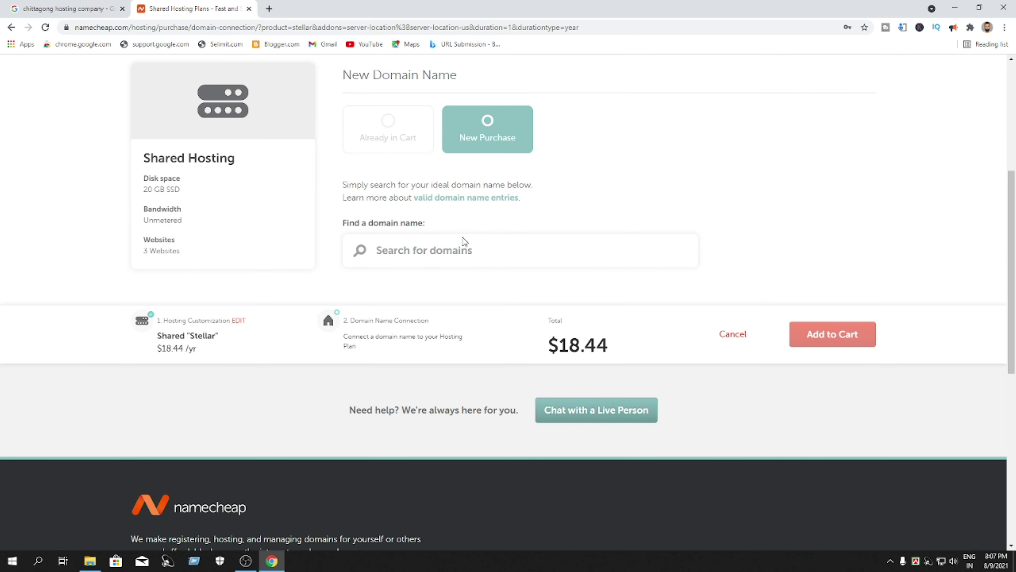
scroll(465, 243, "up", 3)
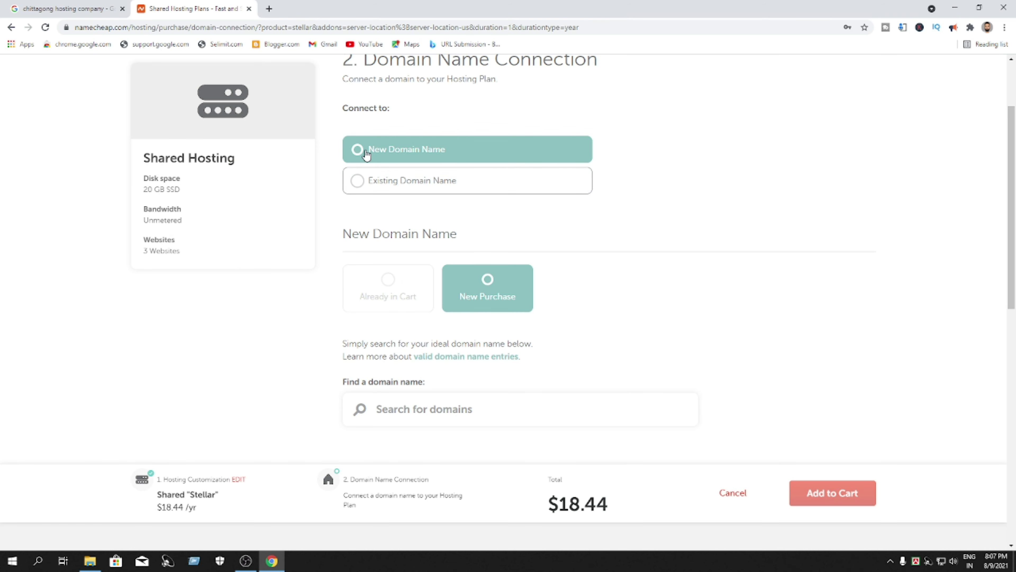
scroll(342, 273, "down", 3)
left_click(647, 273)
type("sa")
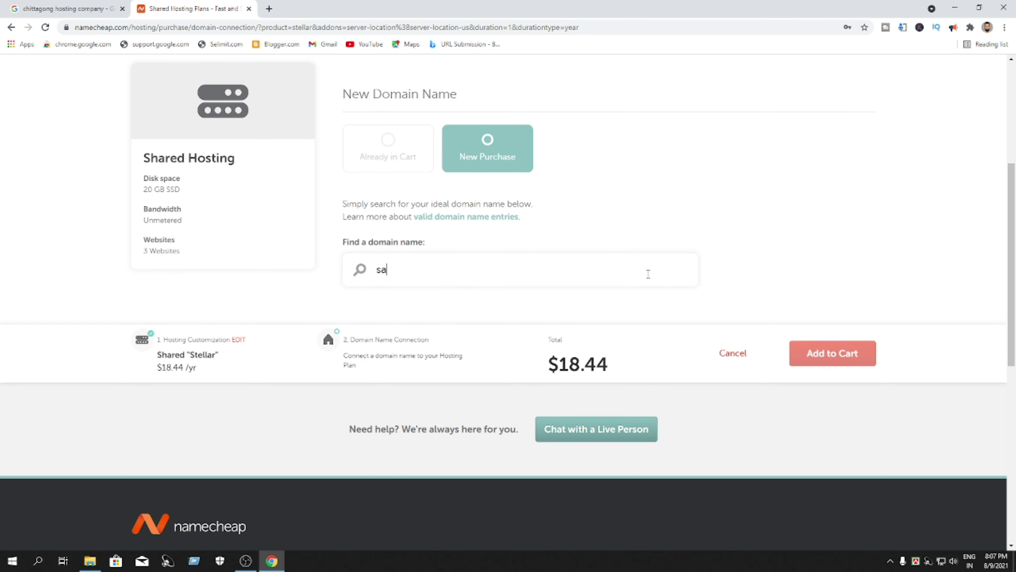
type("limbd")
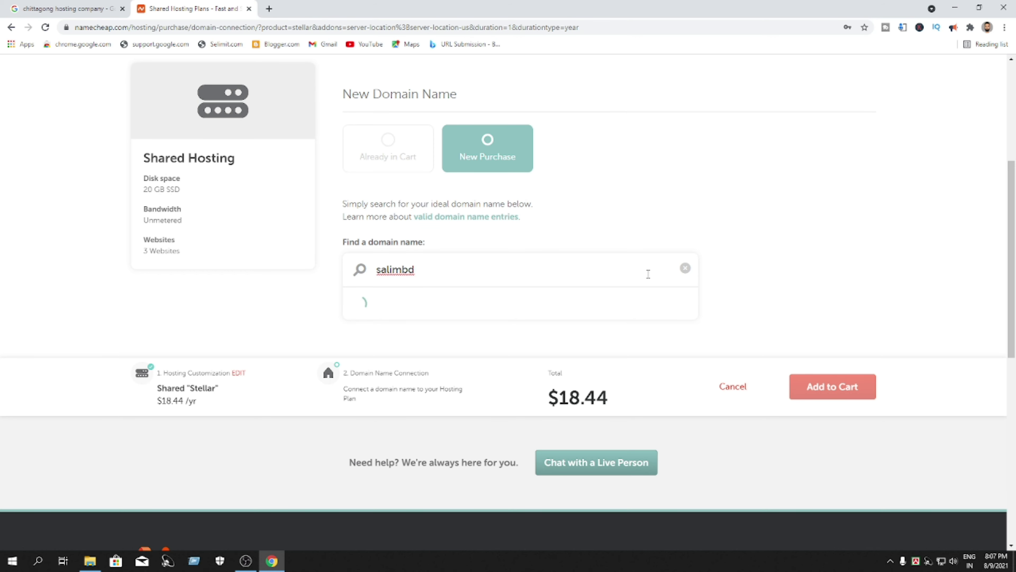
Step: Choose salimbd.com from the domain results and connect it to the hosting plan
scroll(648, 274, "down", 4)
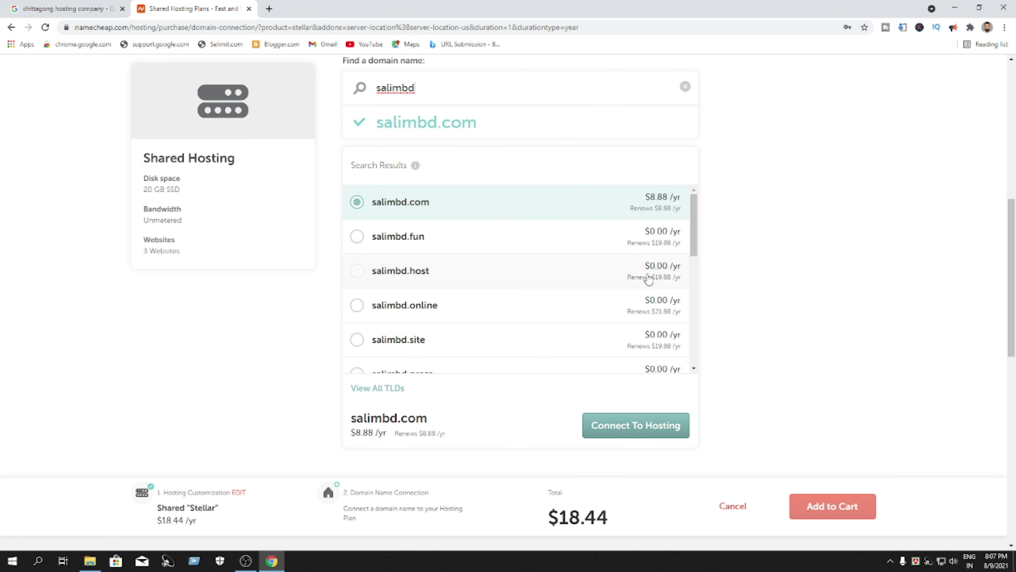
left_click(396, 204)
left_click(641, 425)
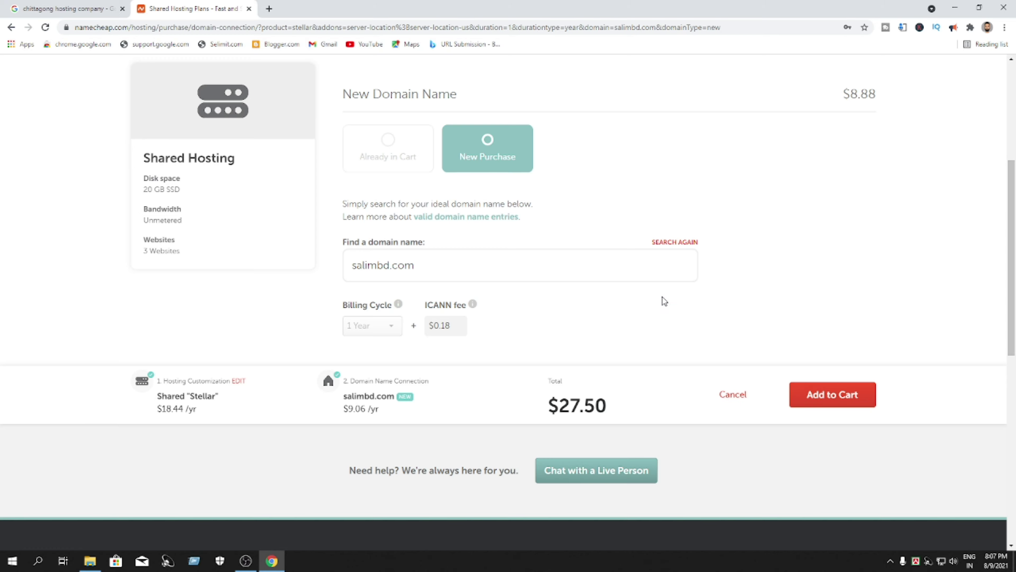
Step: Review the hosting and domain order summary, and add the Stellar plan with salimbd.com to the cart
scroll(662, 298, "down", 5)
scroll(553, 297, "up", 9)
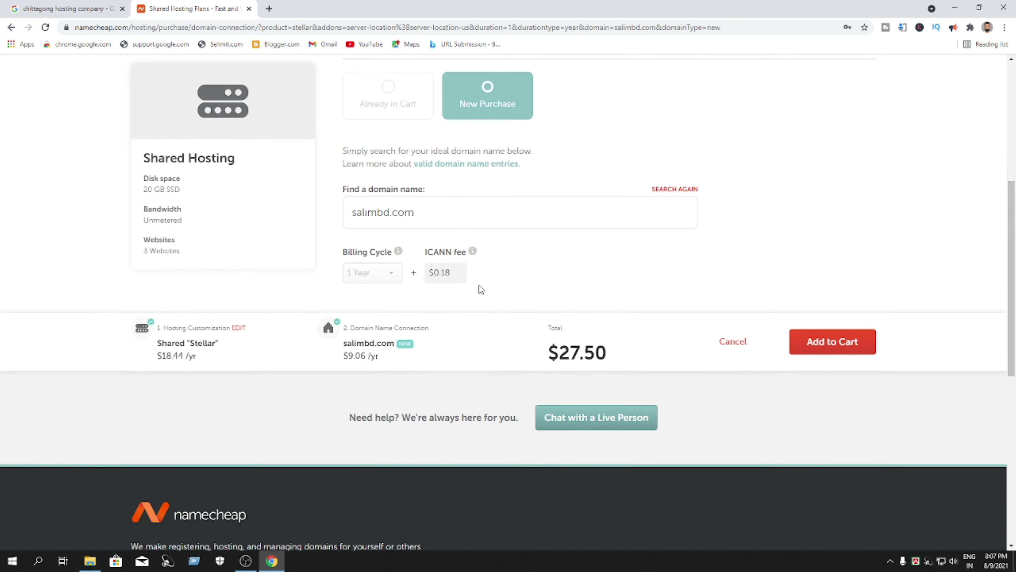
scroll(539, 323, "down", 3)
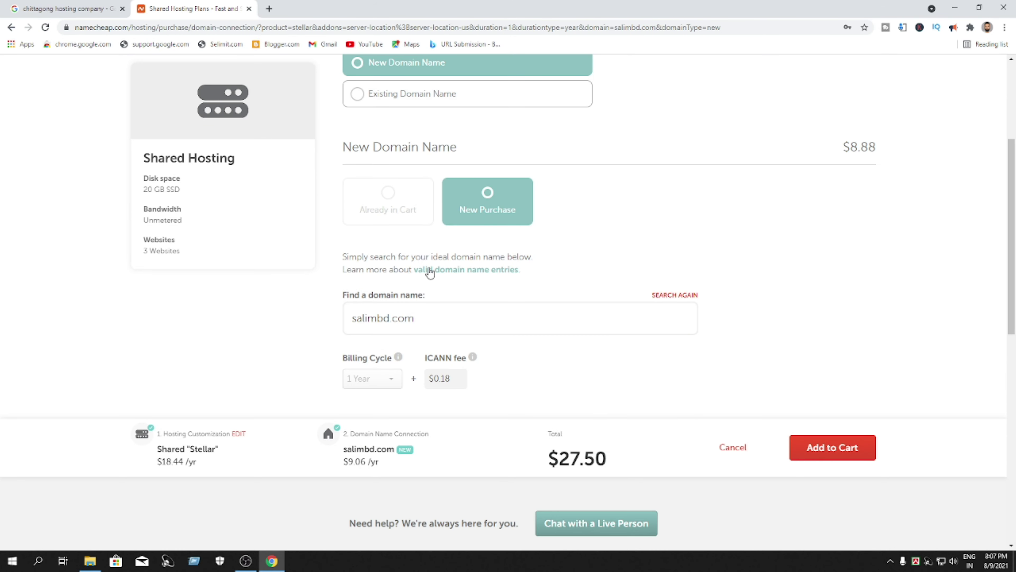
scroll(547, 262, "down", 5)
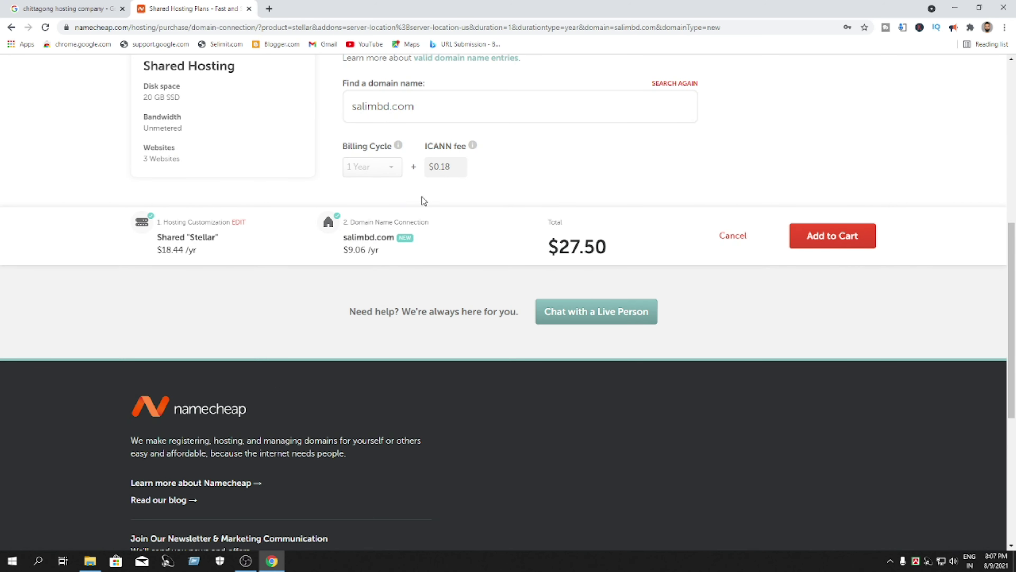
scroll(422, 202, "up", 1)
left_click_drag(559, 309, 617, 306)
left_click(704, 298)
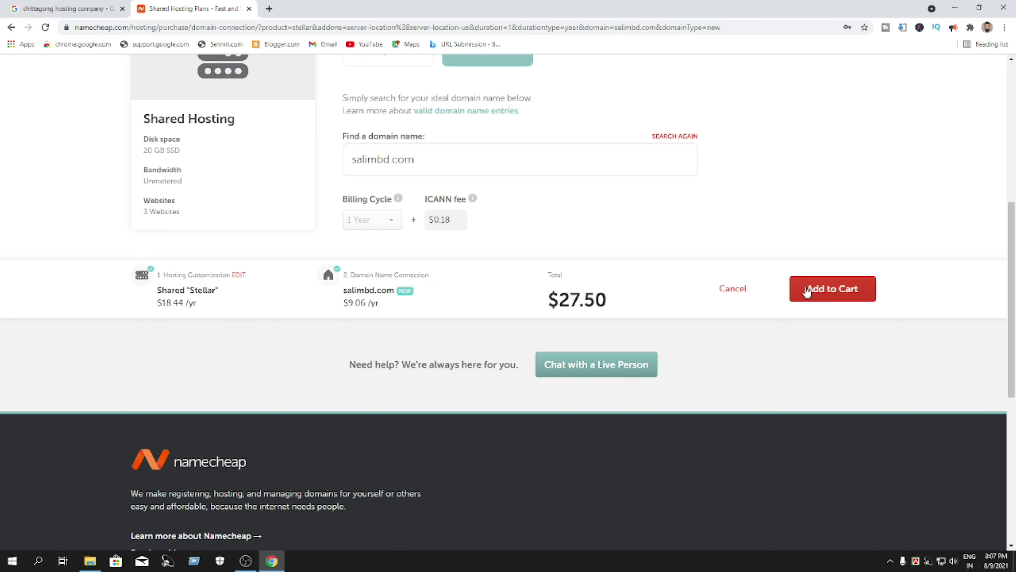
left_click(824, 290)
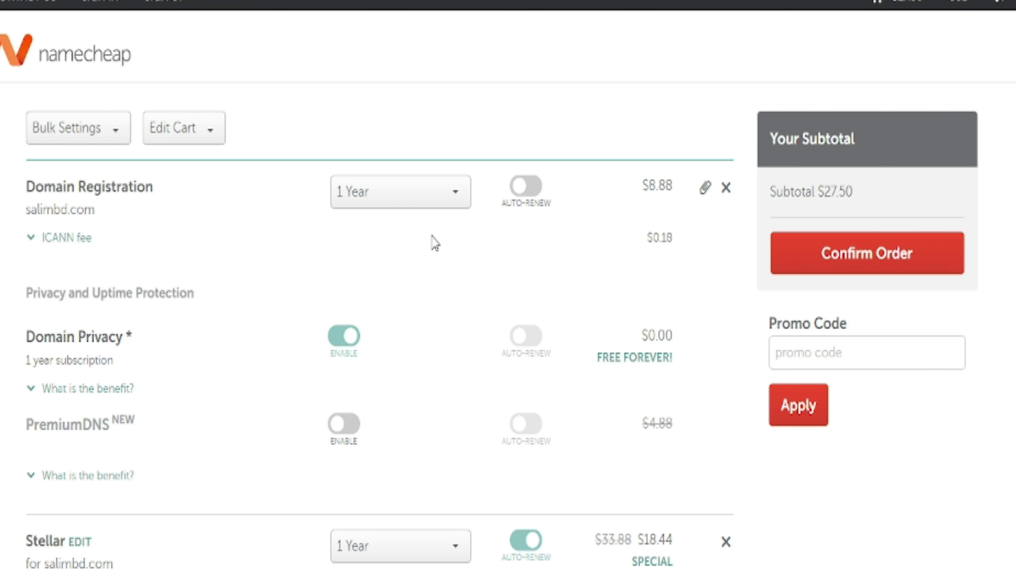
Step: Check the available term lengths for the domain registration and the Stellar hosting in the cart
left_click(416, 200)
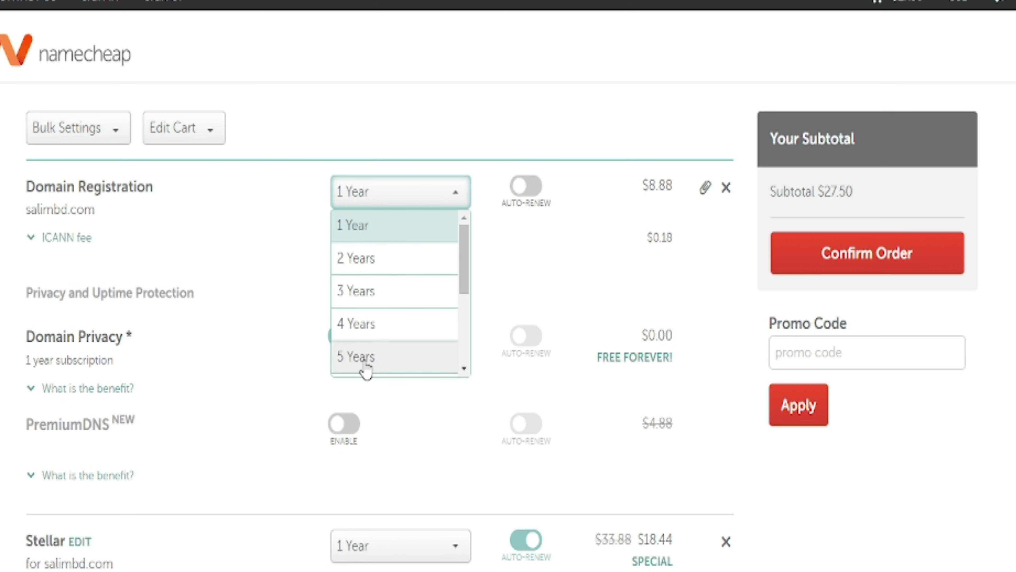
left_click(232, 212)
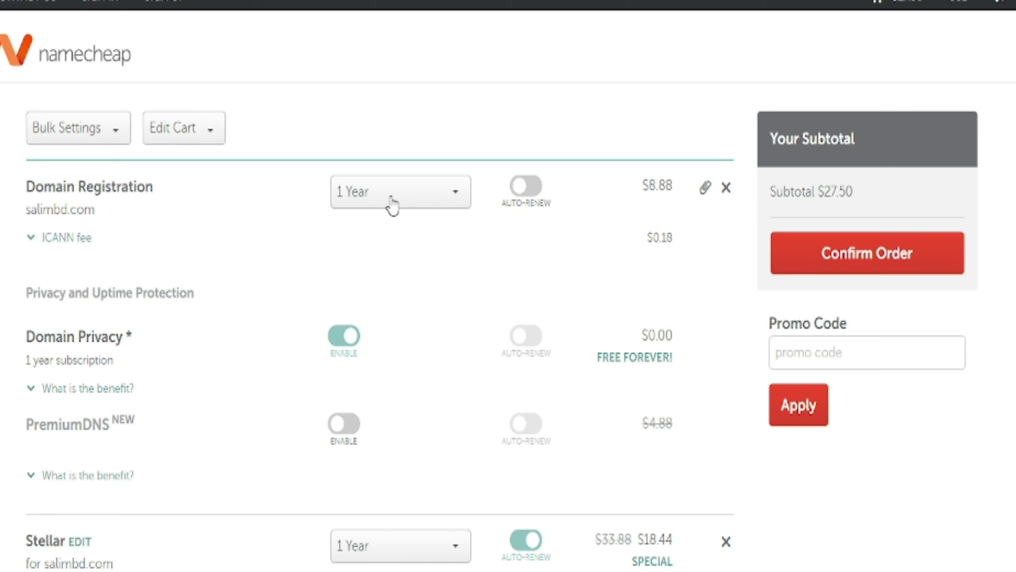
scroll(392, 192, "down", 2)
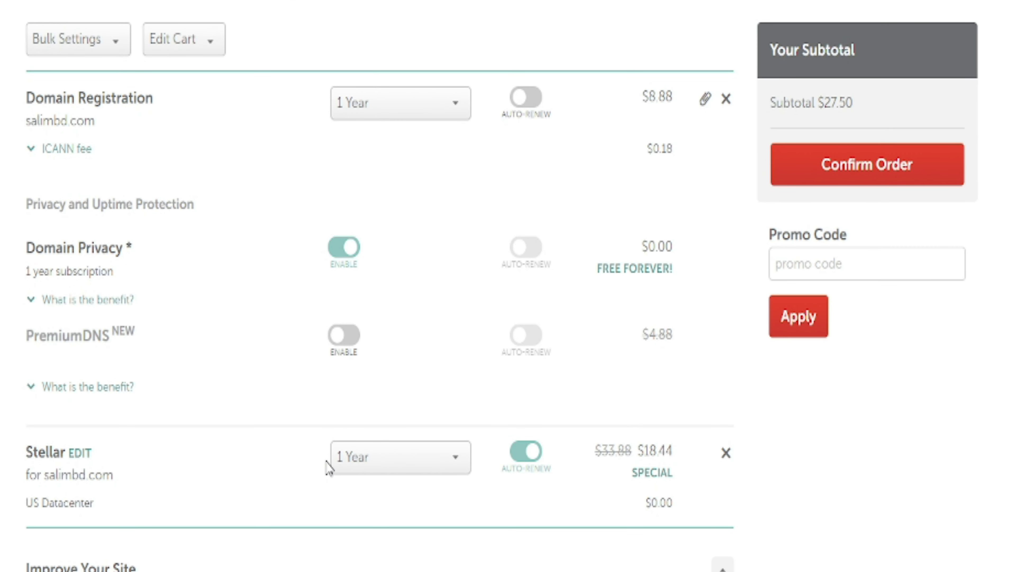
left_click(413, 458)
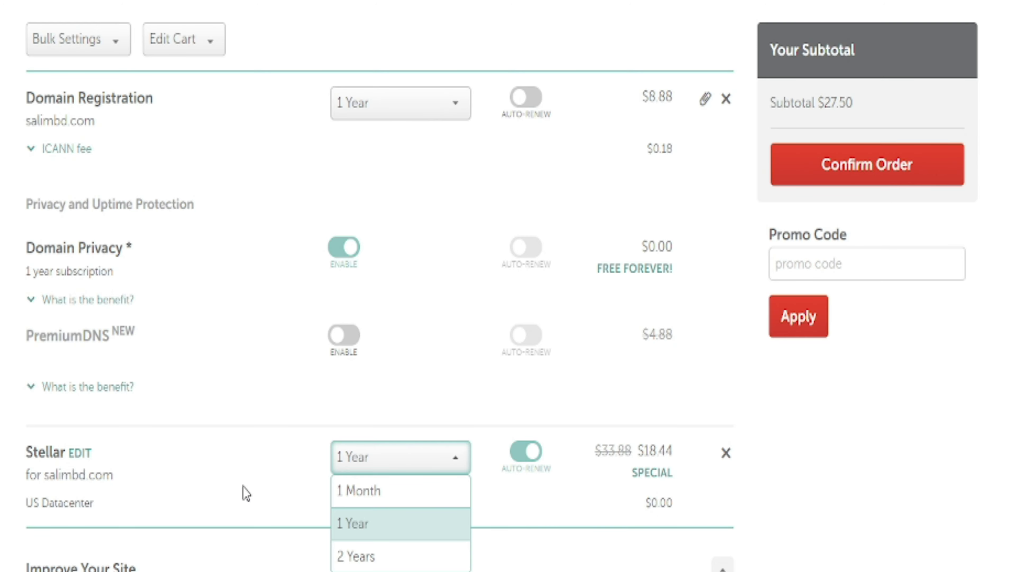
Step: Keep the 1-year terms without any extra products and confirm the order
scroll(490, 443, "down", 15)
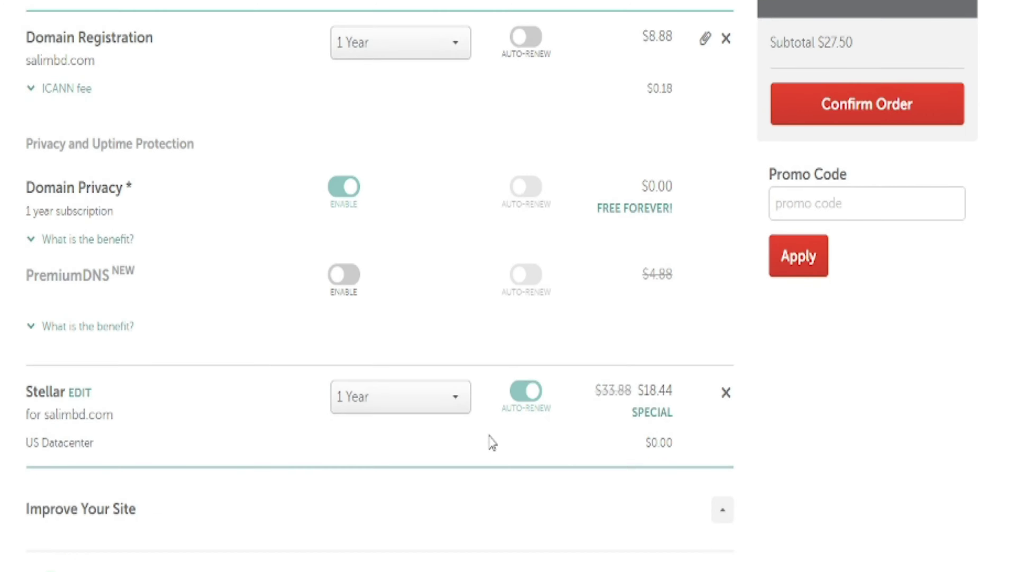
scroll(492, 442, "down", 4)
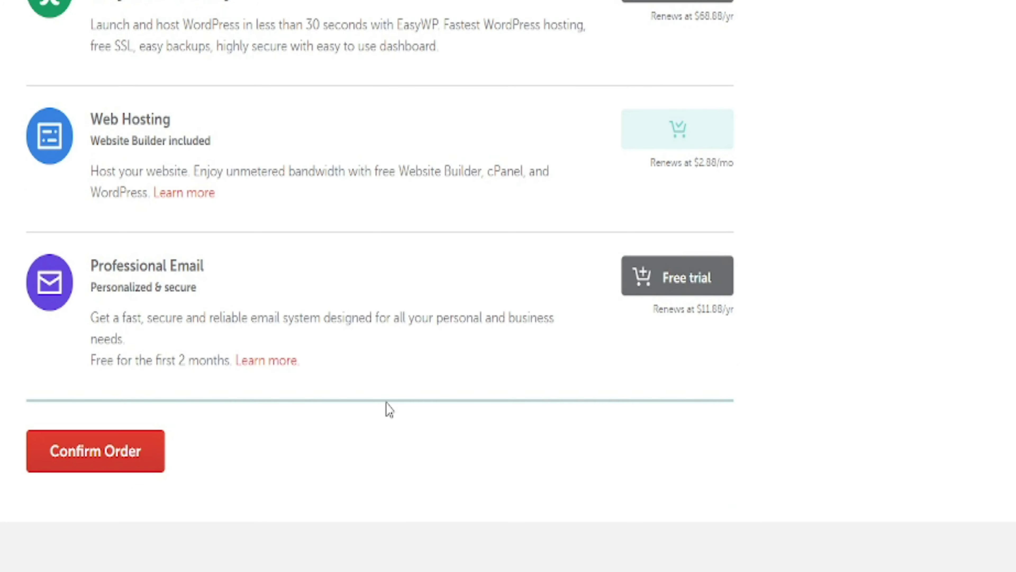
left_click(105, 452)
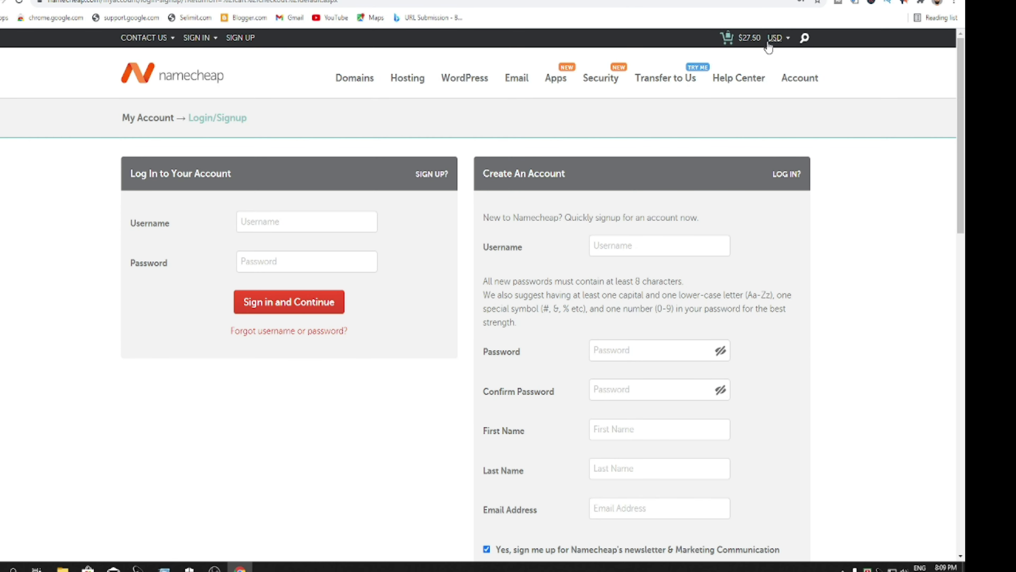
Step: Go back to the cart to check the promo code field, leave it empty and confirm the order again
mouse_move(748, 47)
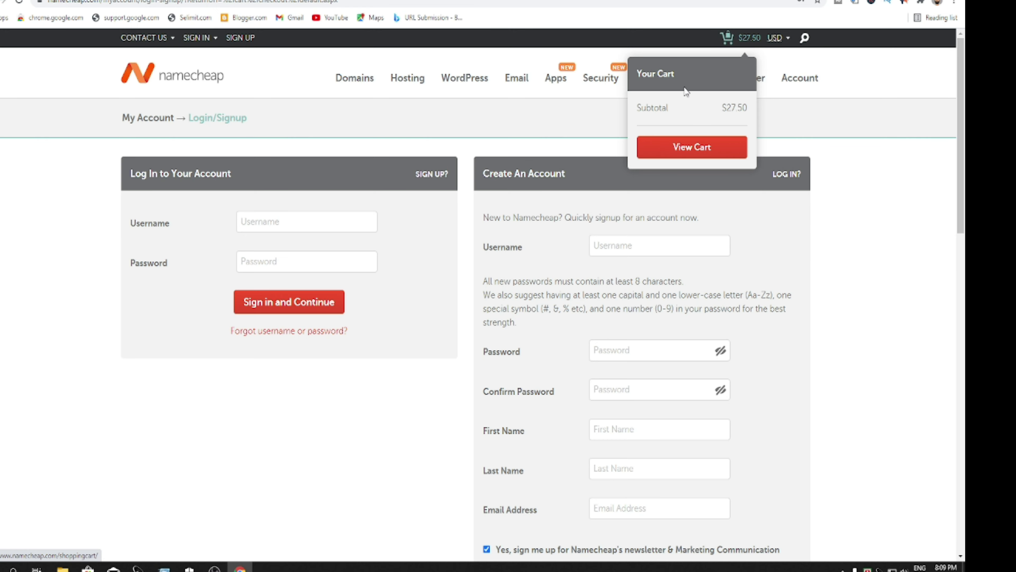
left_click(681, 152)
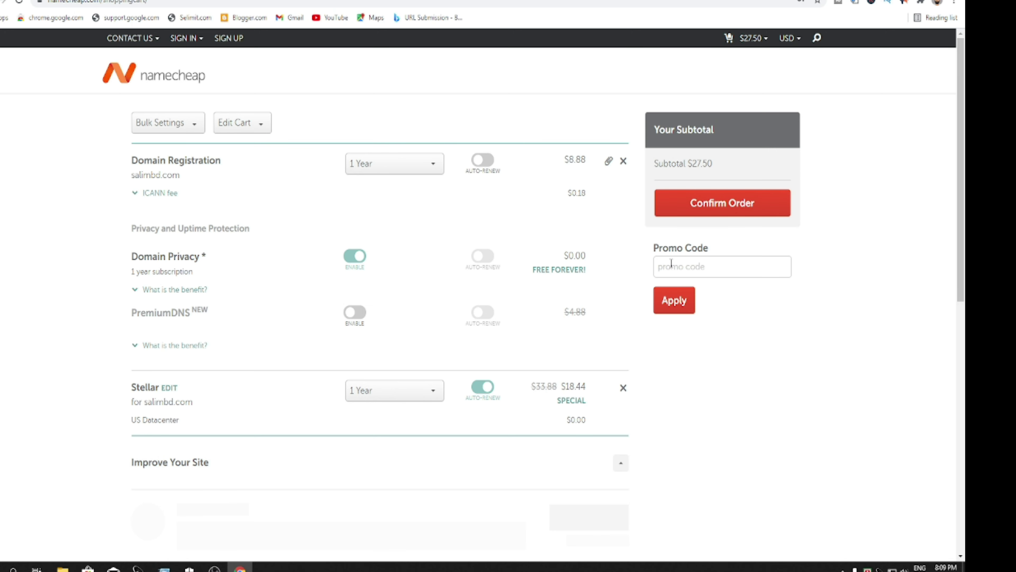
left_click(693, 267)
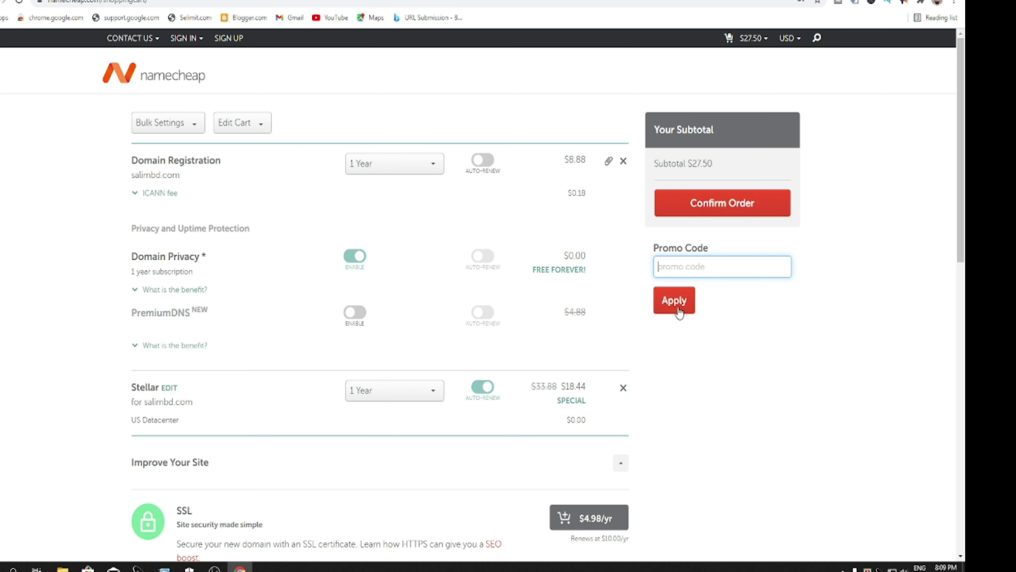
left_click(709, 207)
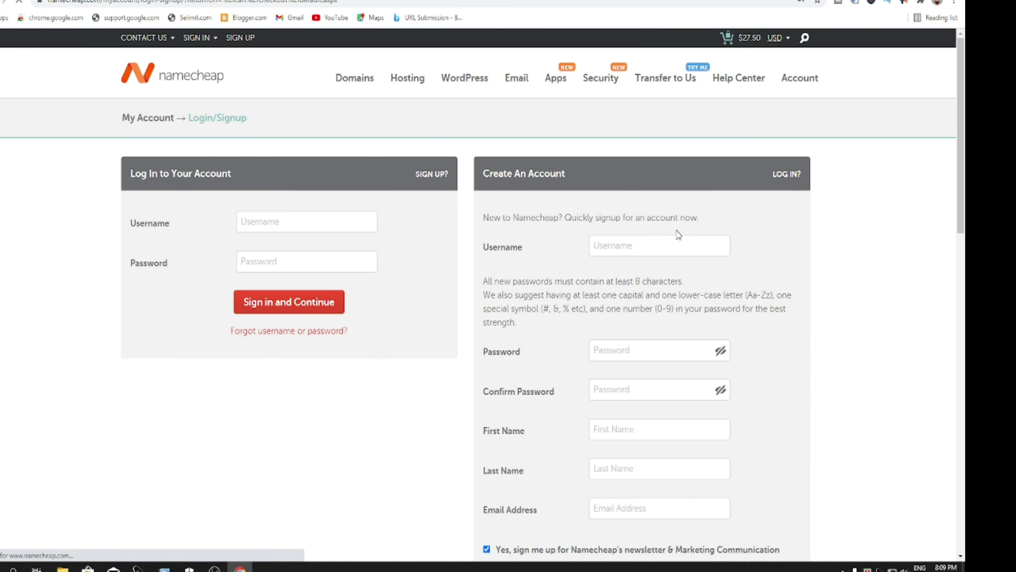
Step: Examine the required fields of the Create An Account form, including username, password, name and email address
scroll(539, 235, "down", 3)
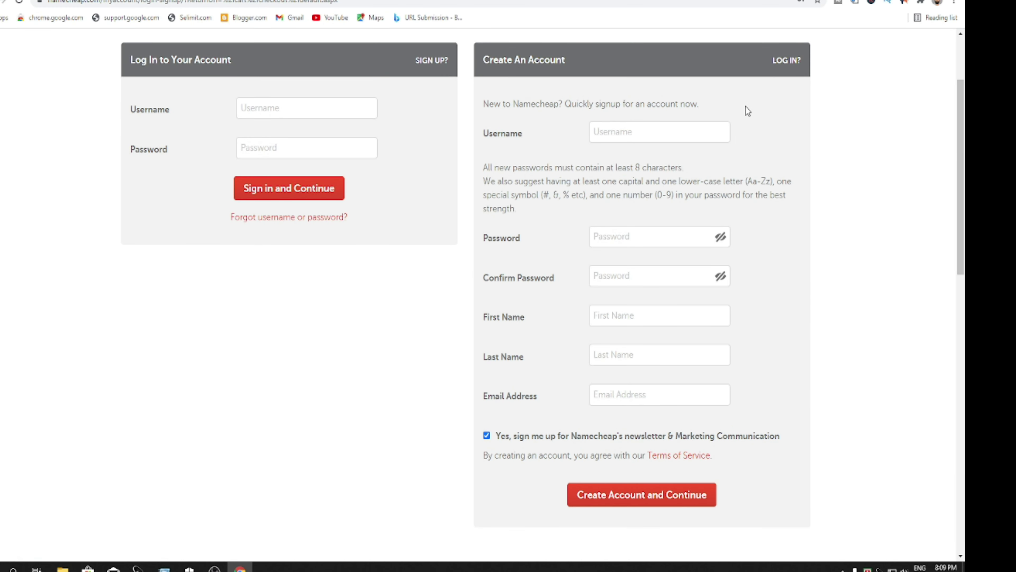
left_click(626, 132)
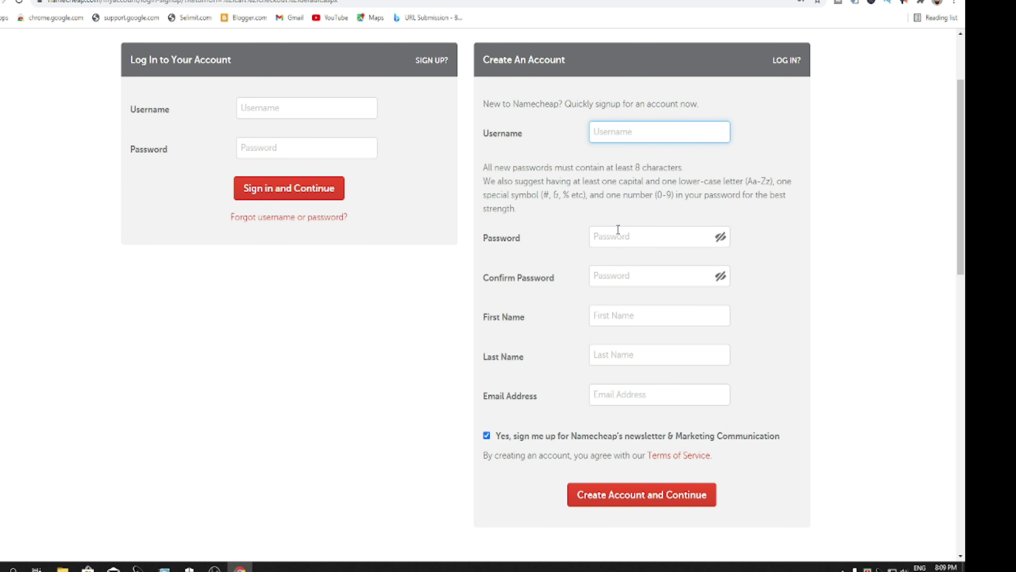
left_click(623, 237)
left_click(907, 328)
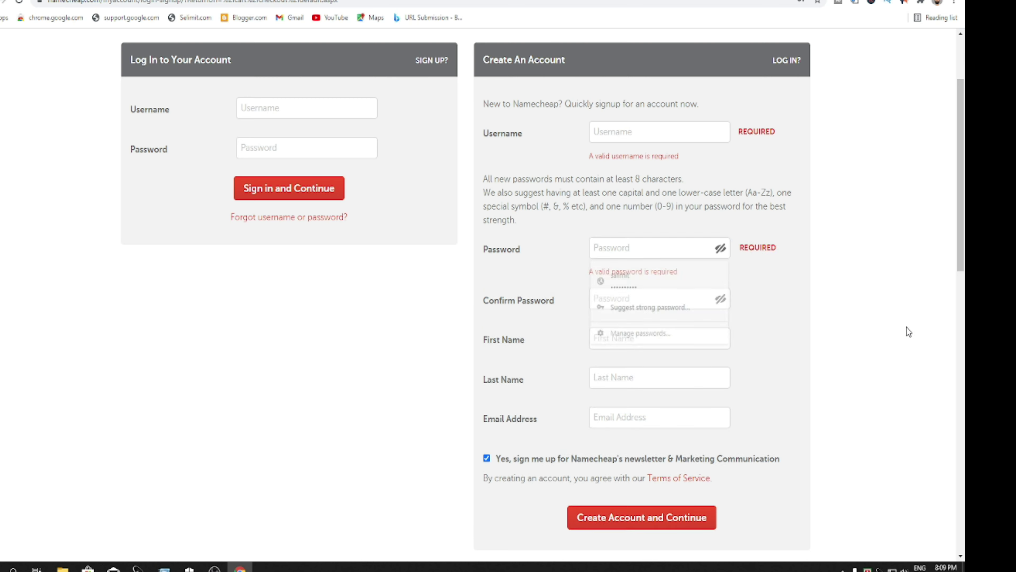
left_click(645, 337)
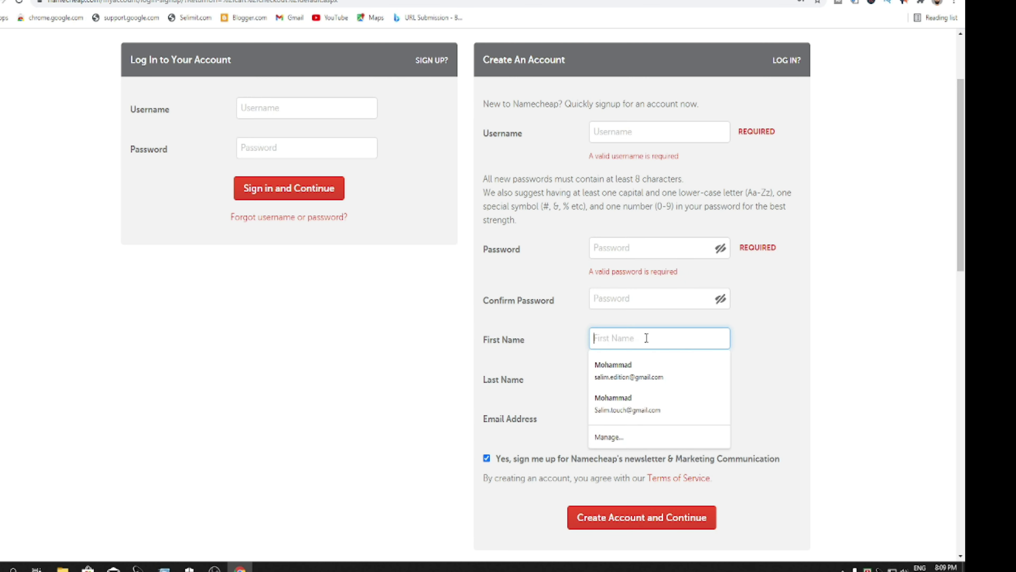
left_click(837, 398)
scroll(747, 398, "down", 3)
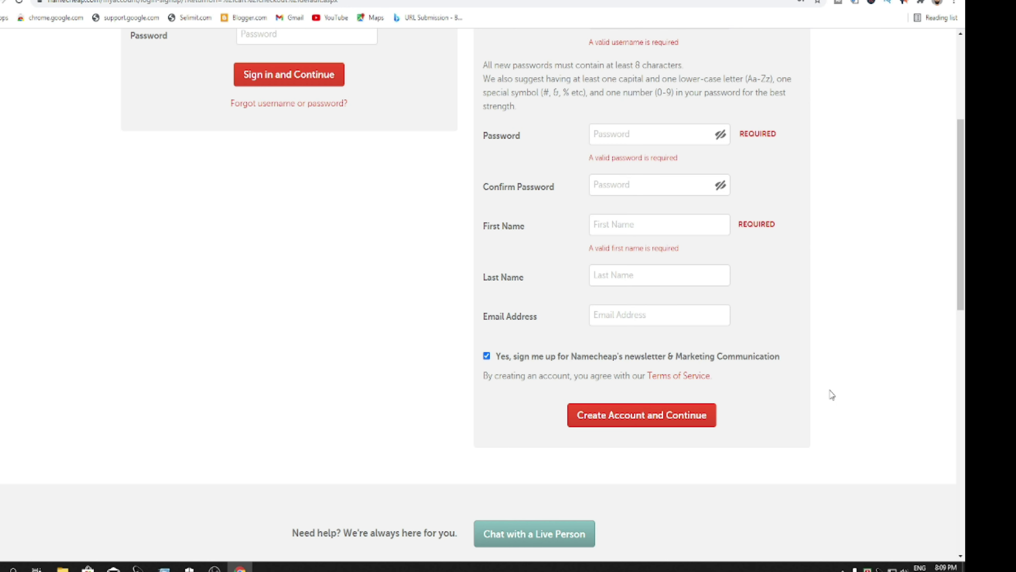
left_click(642, 422)
scroll(597, 256, "down", 6)
scroll(358, 264, "up", 5)
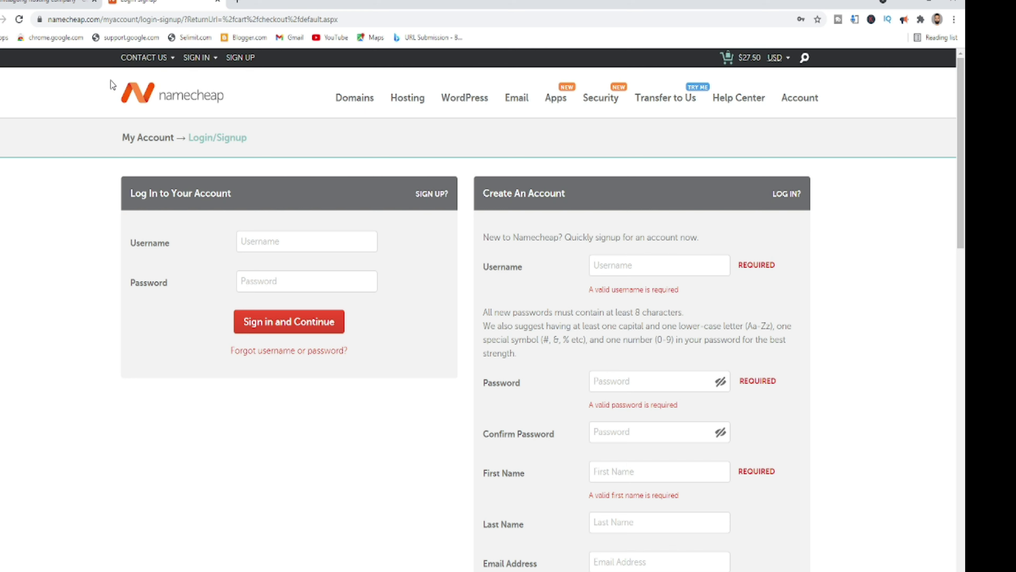
Step: Leave the checkout signup page, open the Namecheap login page and sign in with the saved username and password
left_click(217, 2)
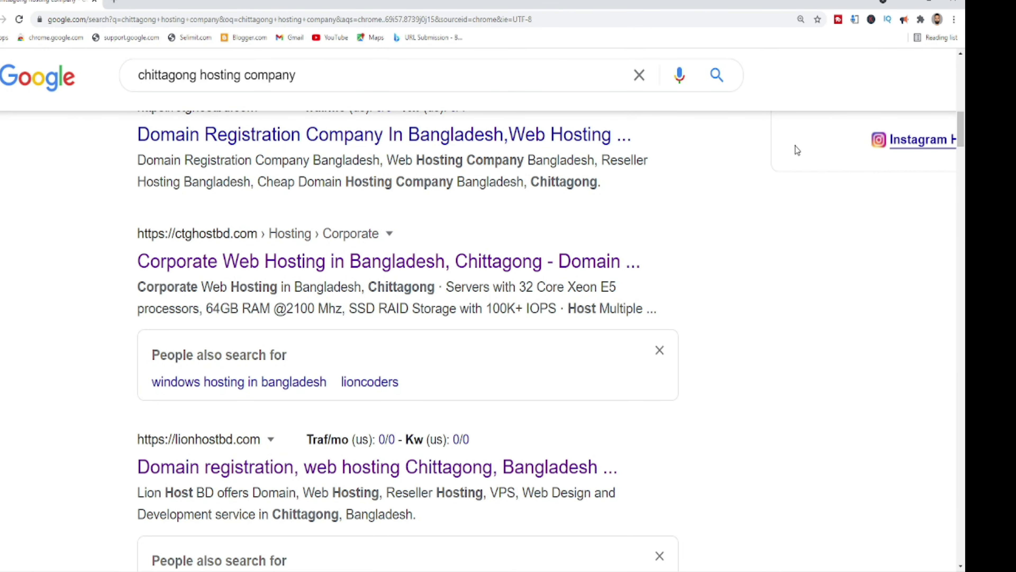
key("ctrl+0")
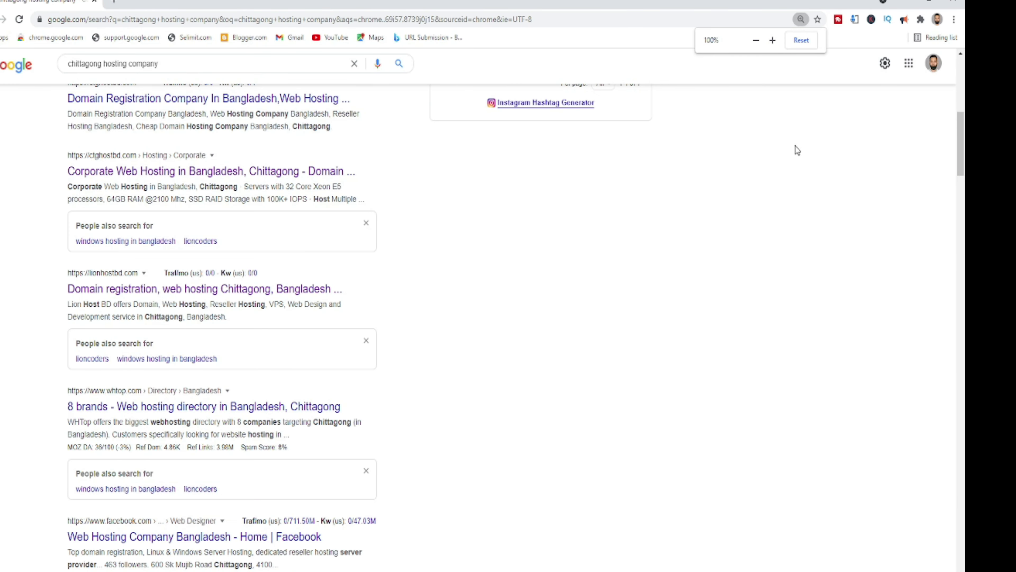
left_click(200, 21)
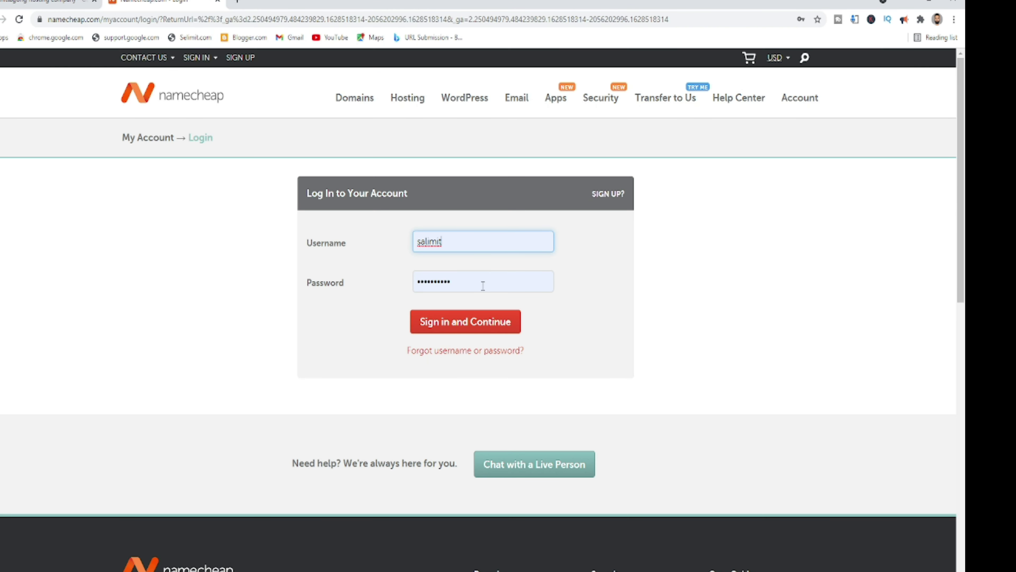
left_click(451, 327)
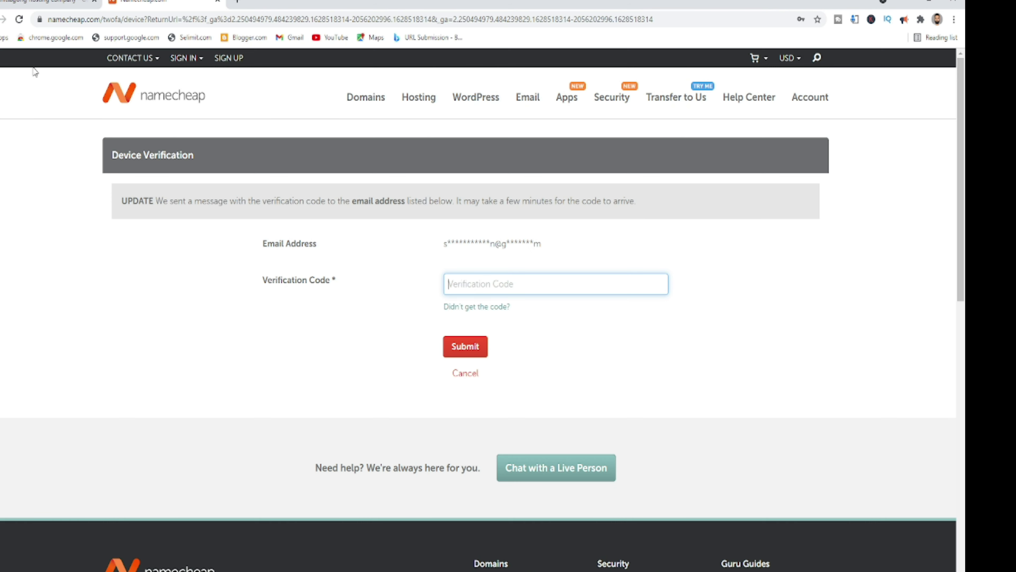
Step: Open Gmail in a new browser tab to look up the device verification code
left_click(236, 2)
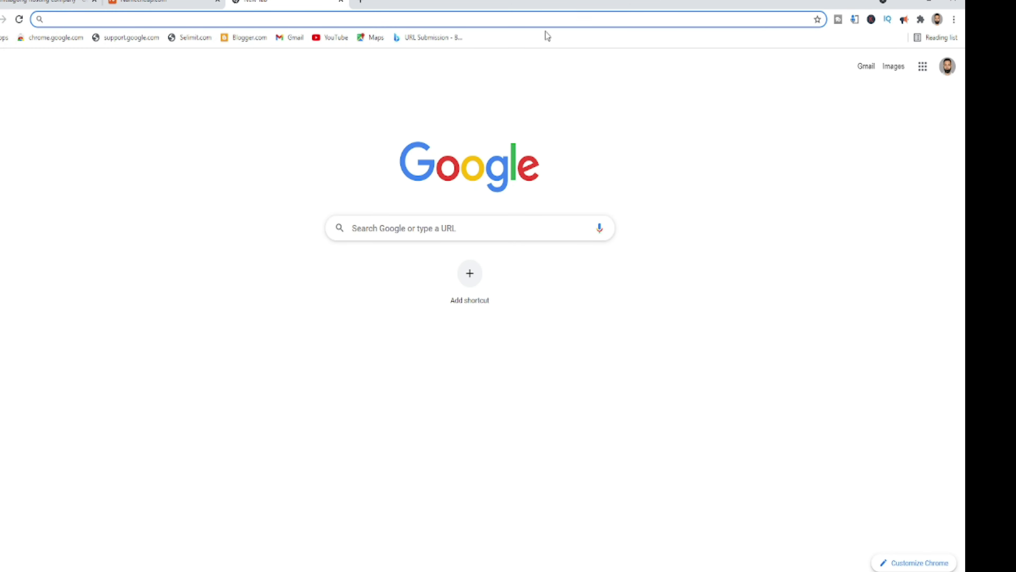
left_click(923, 68)
left_click(885, 195)
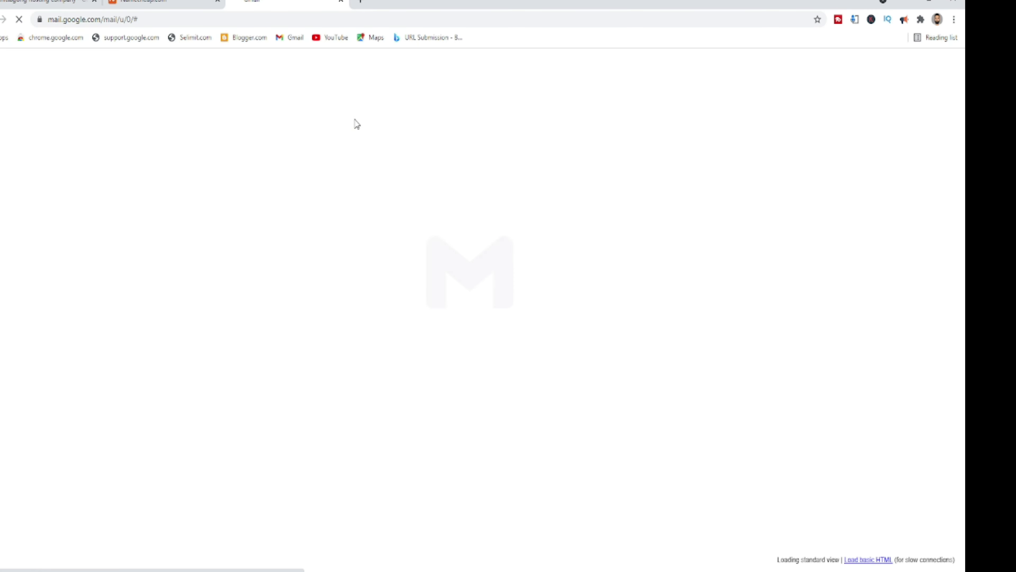
Step: Copy the verification code from the Namecheap email and submit it on the Device Verification page to finish signing in
left_click(243, 148)
scroll(475, 293, "down", 5)
scroll(475, 293, "down", 2)
left_click_drag(553, 391, 510, 390)
key("ctrl+c")
key("ctrl+shift+Tab")
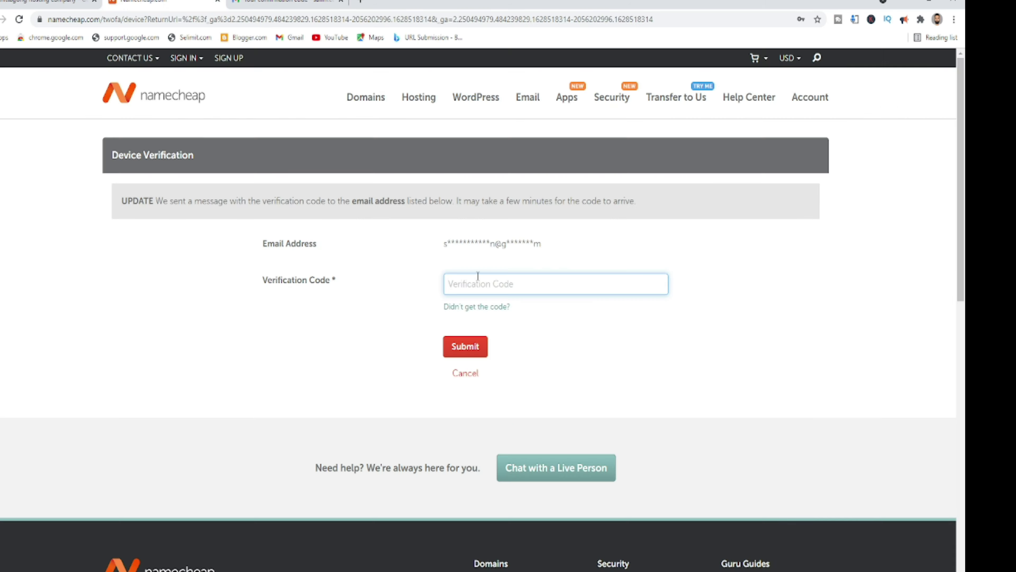
key("ctrl+v")
left_click(462, 347)
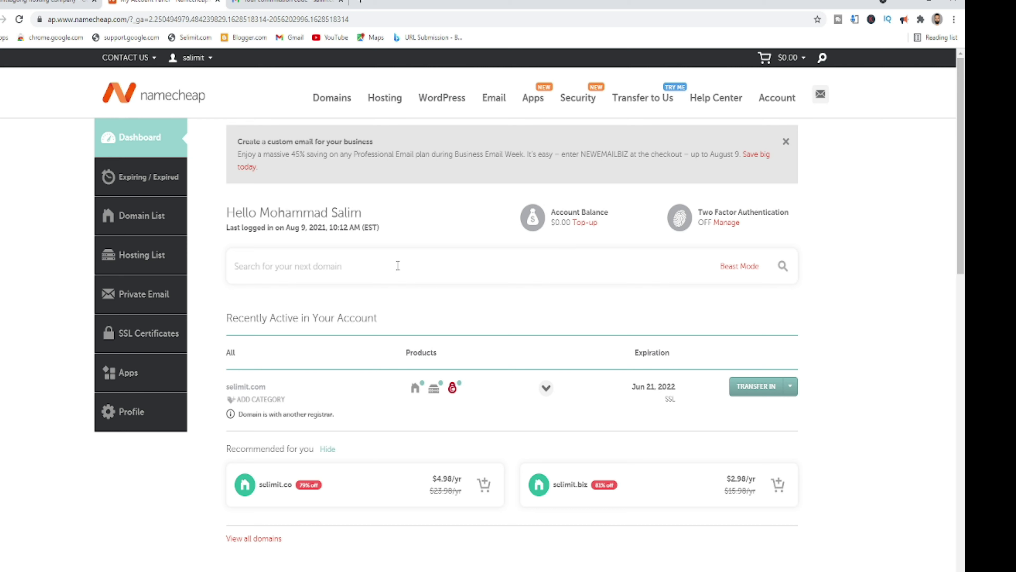
Step: Open cPanel for the selimit.com Stellar subscription from the hosting list and look through its tool sections
left_click(132, 260)
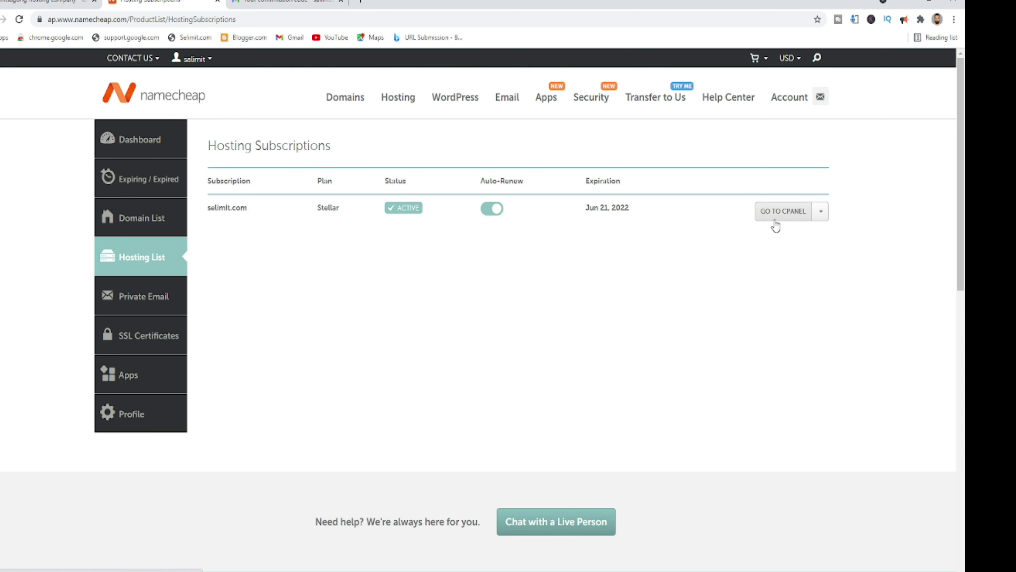
left_click(782, 216)
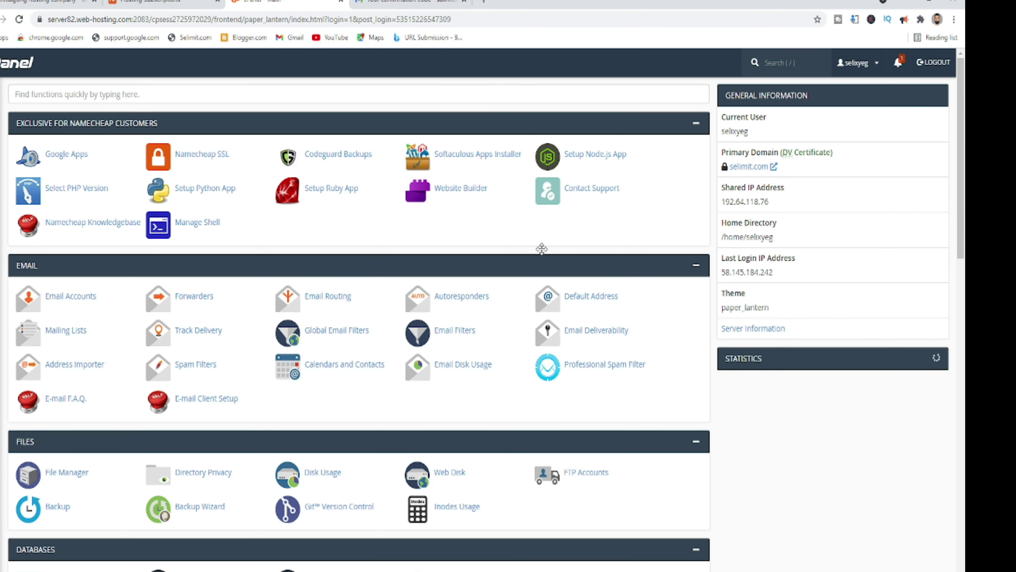
scroll(542, 253, "down", 20)
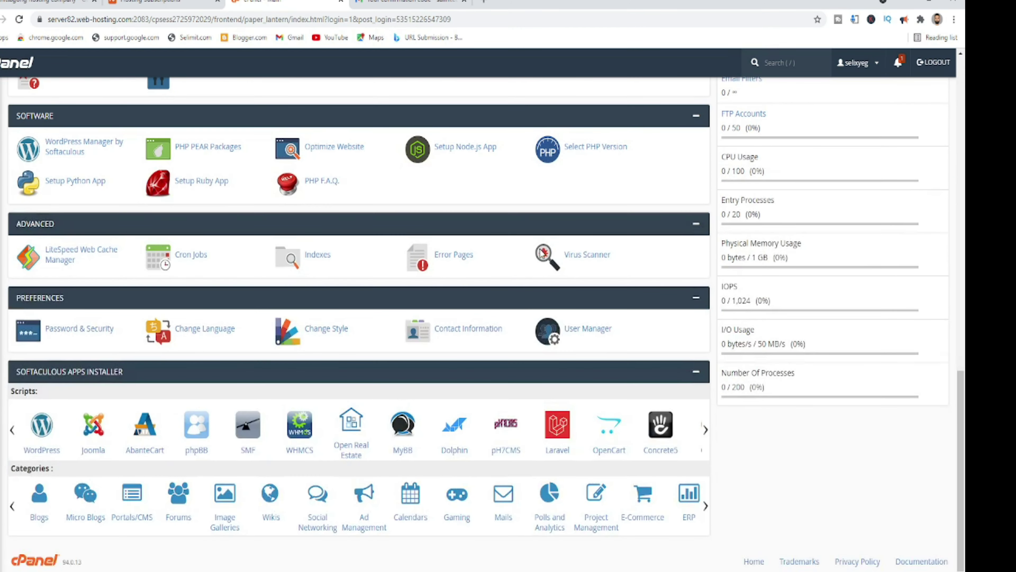
scroll(522, 276, "up", 20)
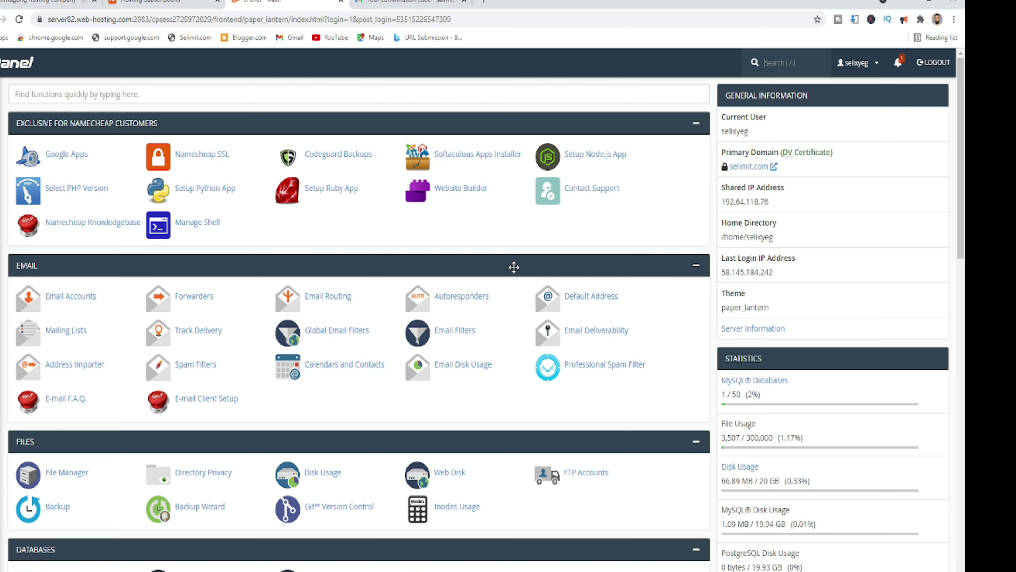
scroll(514, 267, "down", 12)
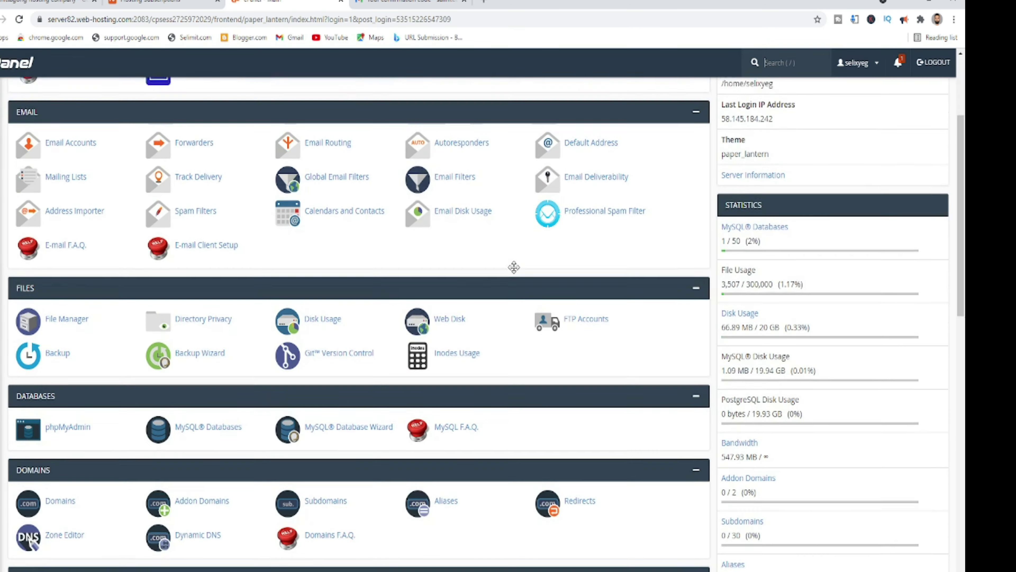
scroll(514, 266, "up", 10)
scroll(514, 266, "up", 2)
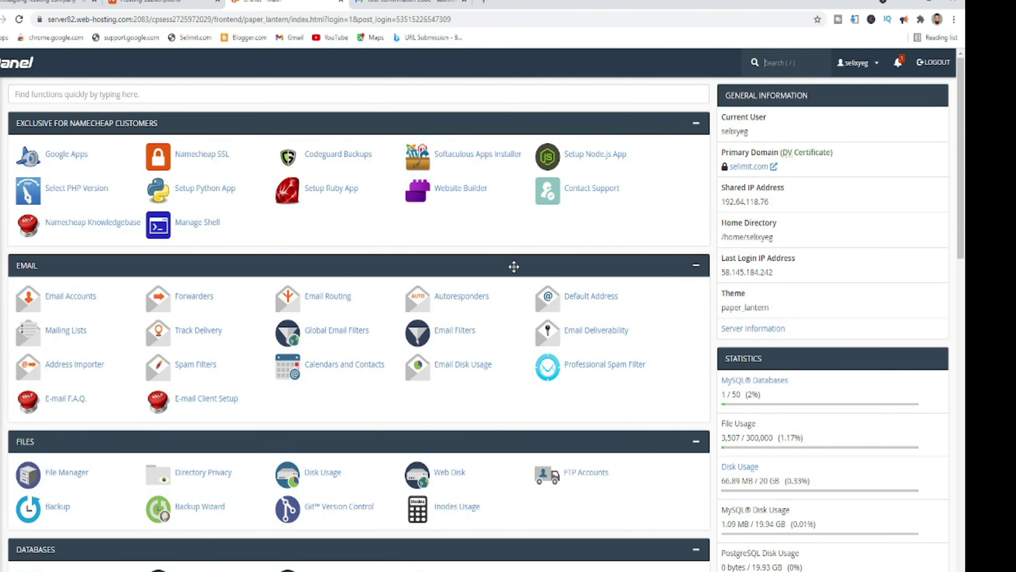